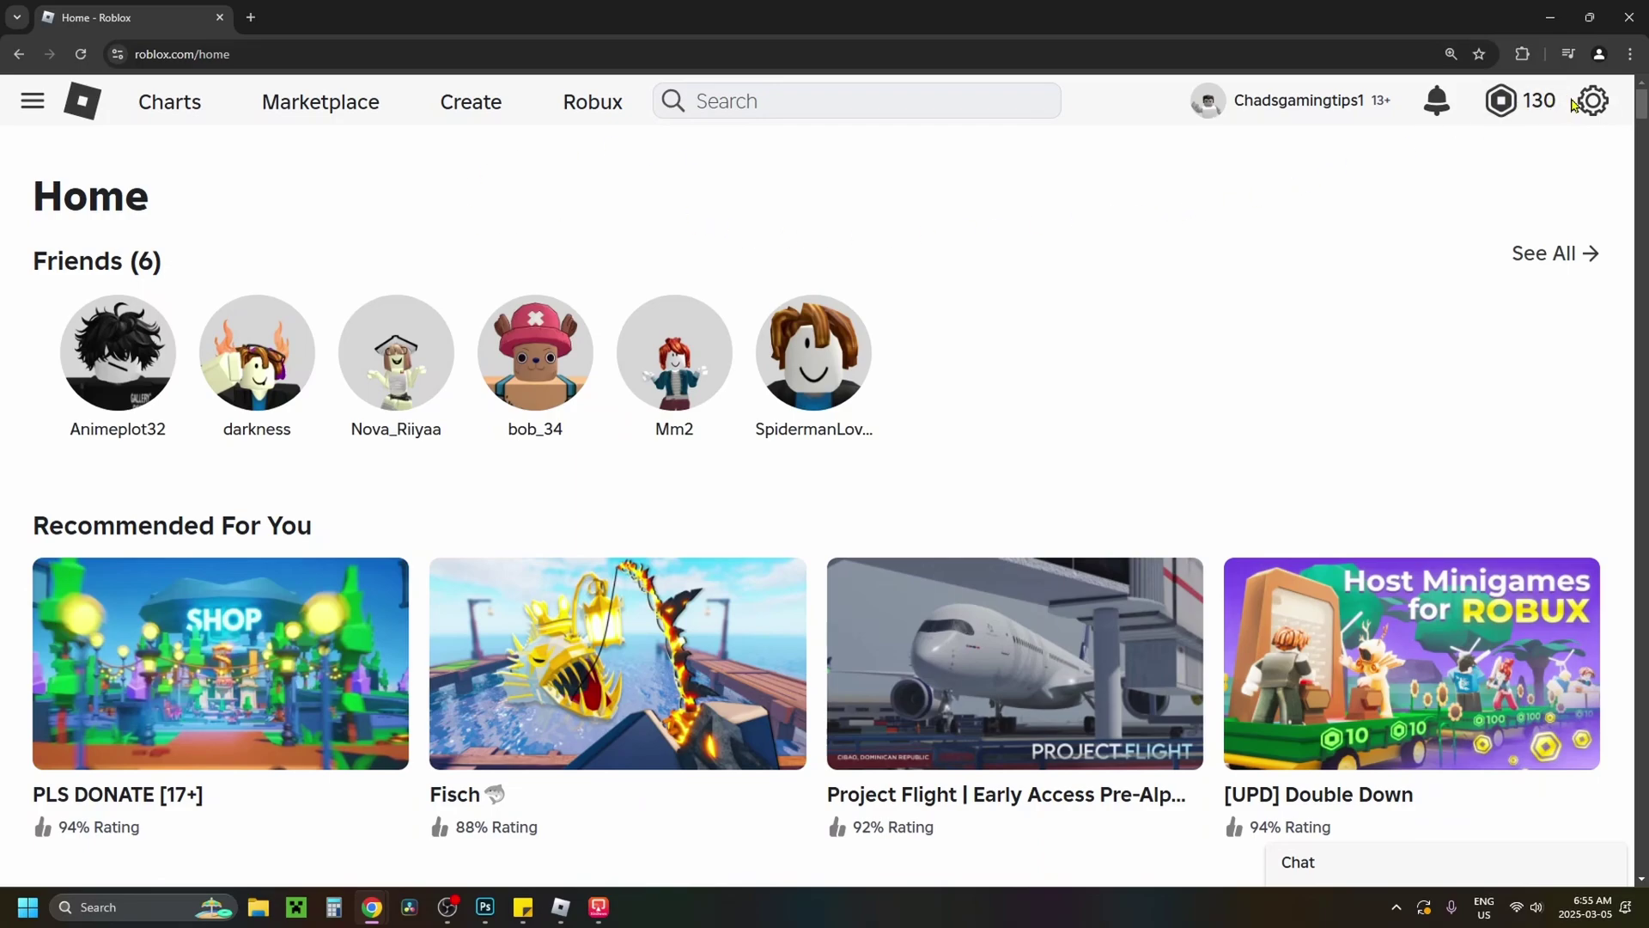
Step: Open Quick Sign In from the gear-icon settings menu on roblox.com
{"action": "left_click", "coordinate": [1590, 103]}
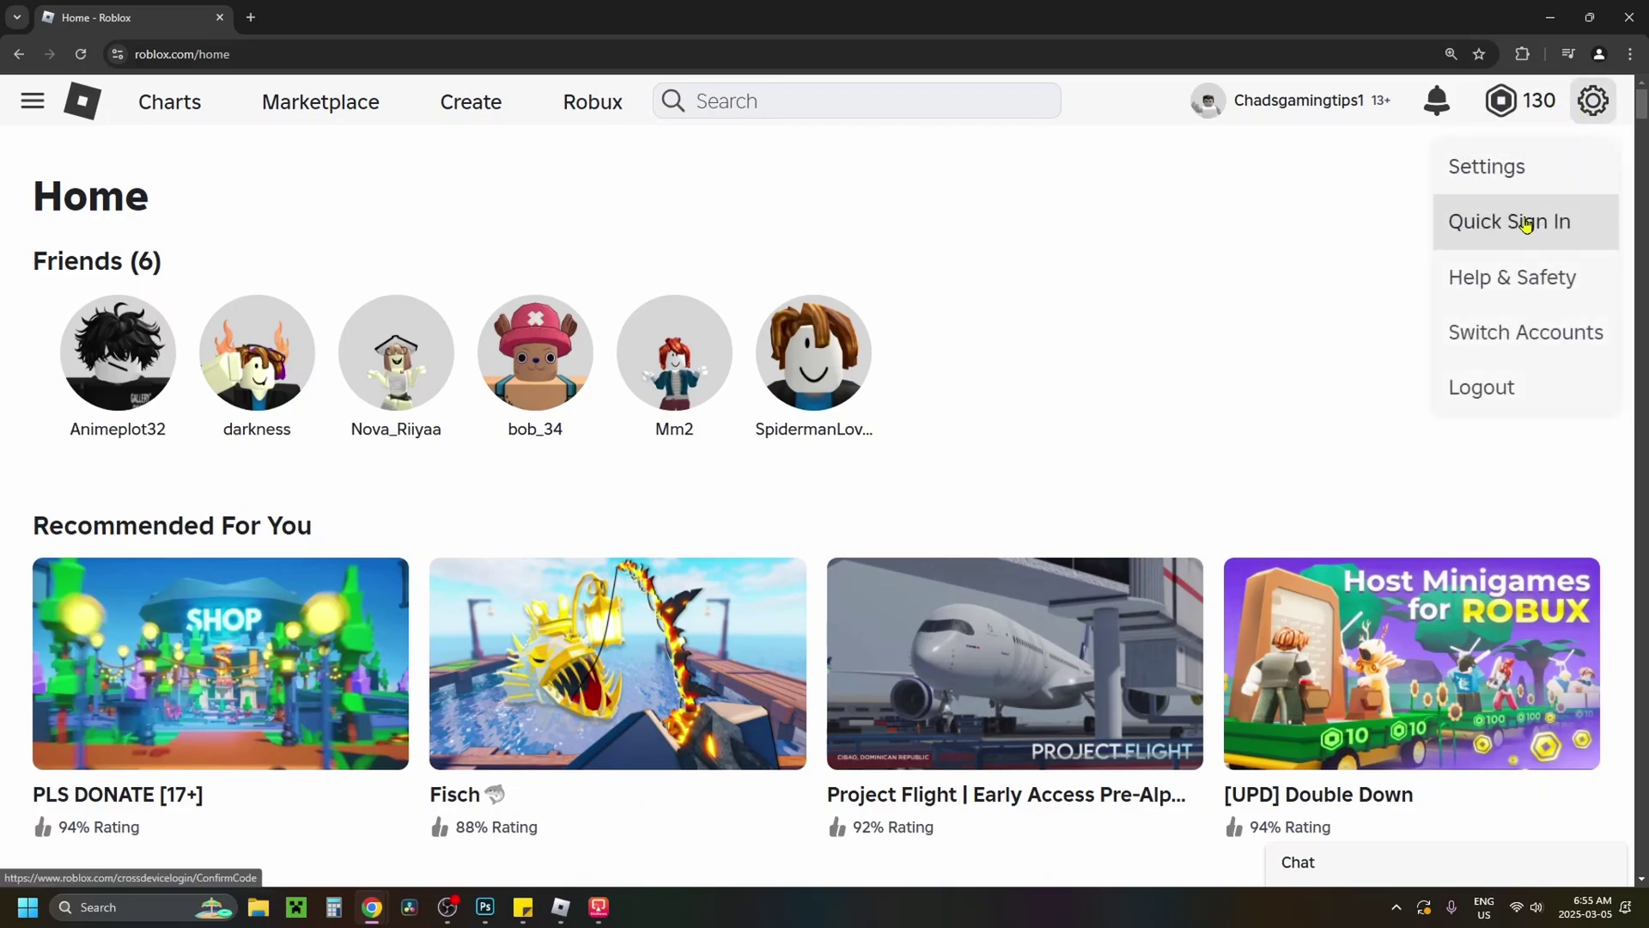
{"action": "left_click", "coordinate": [1521, 222]}
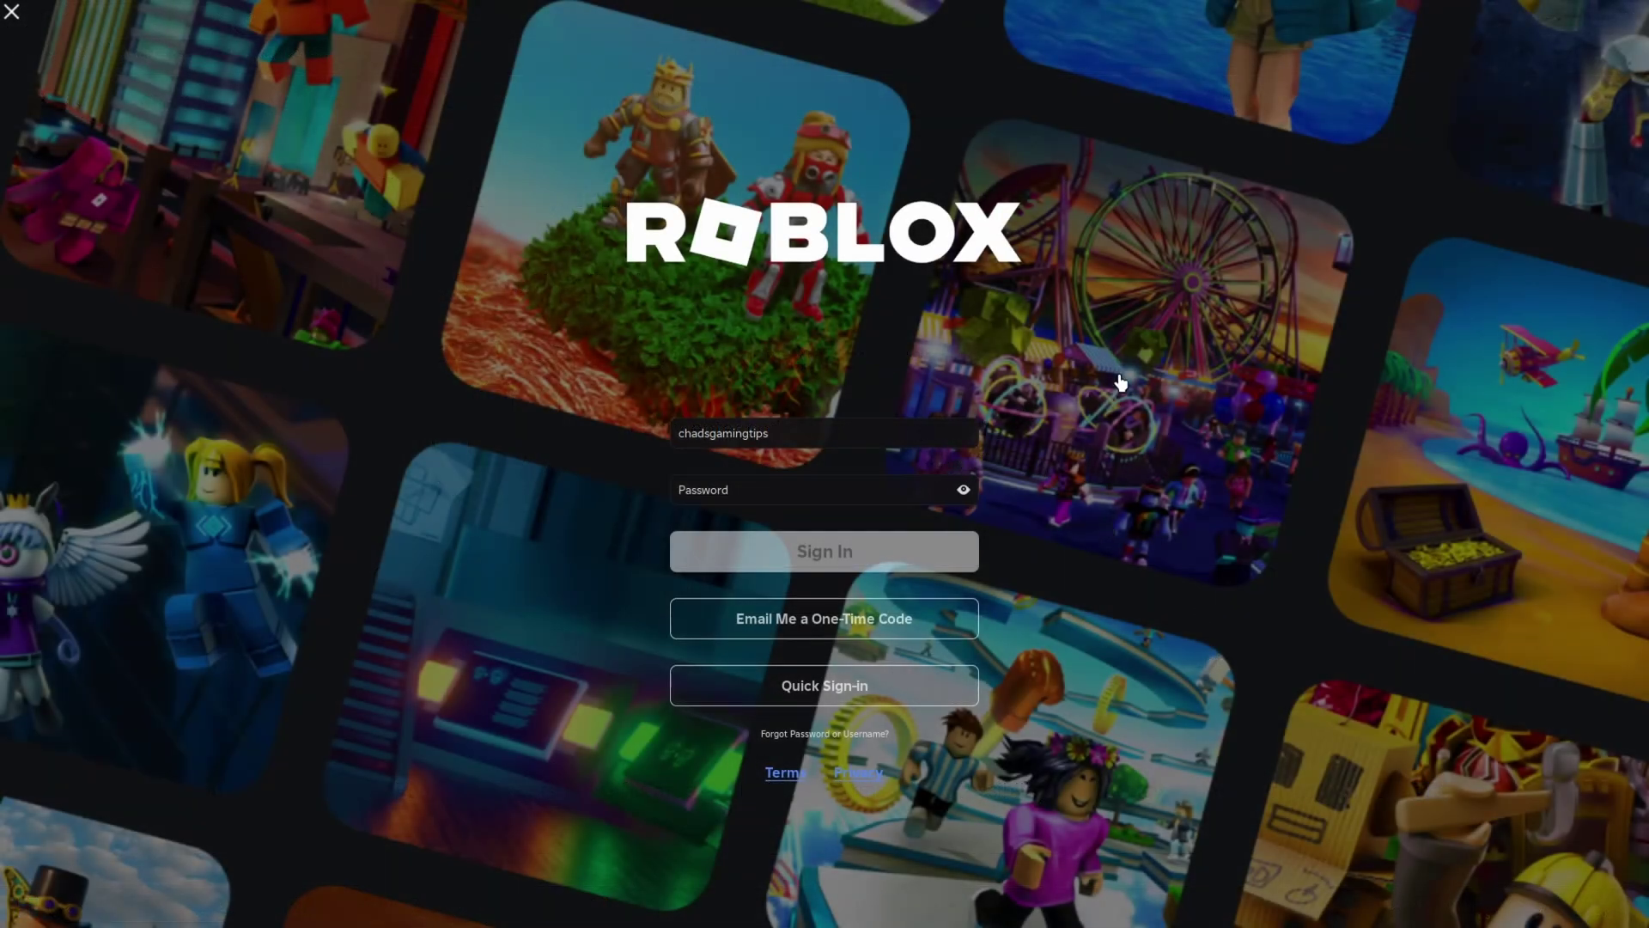
Step: Request a one-time Quick Sign-in code on the Roblox PC app login screen
{"action": "left_click", "coordinate": [910, 704]}
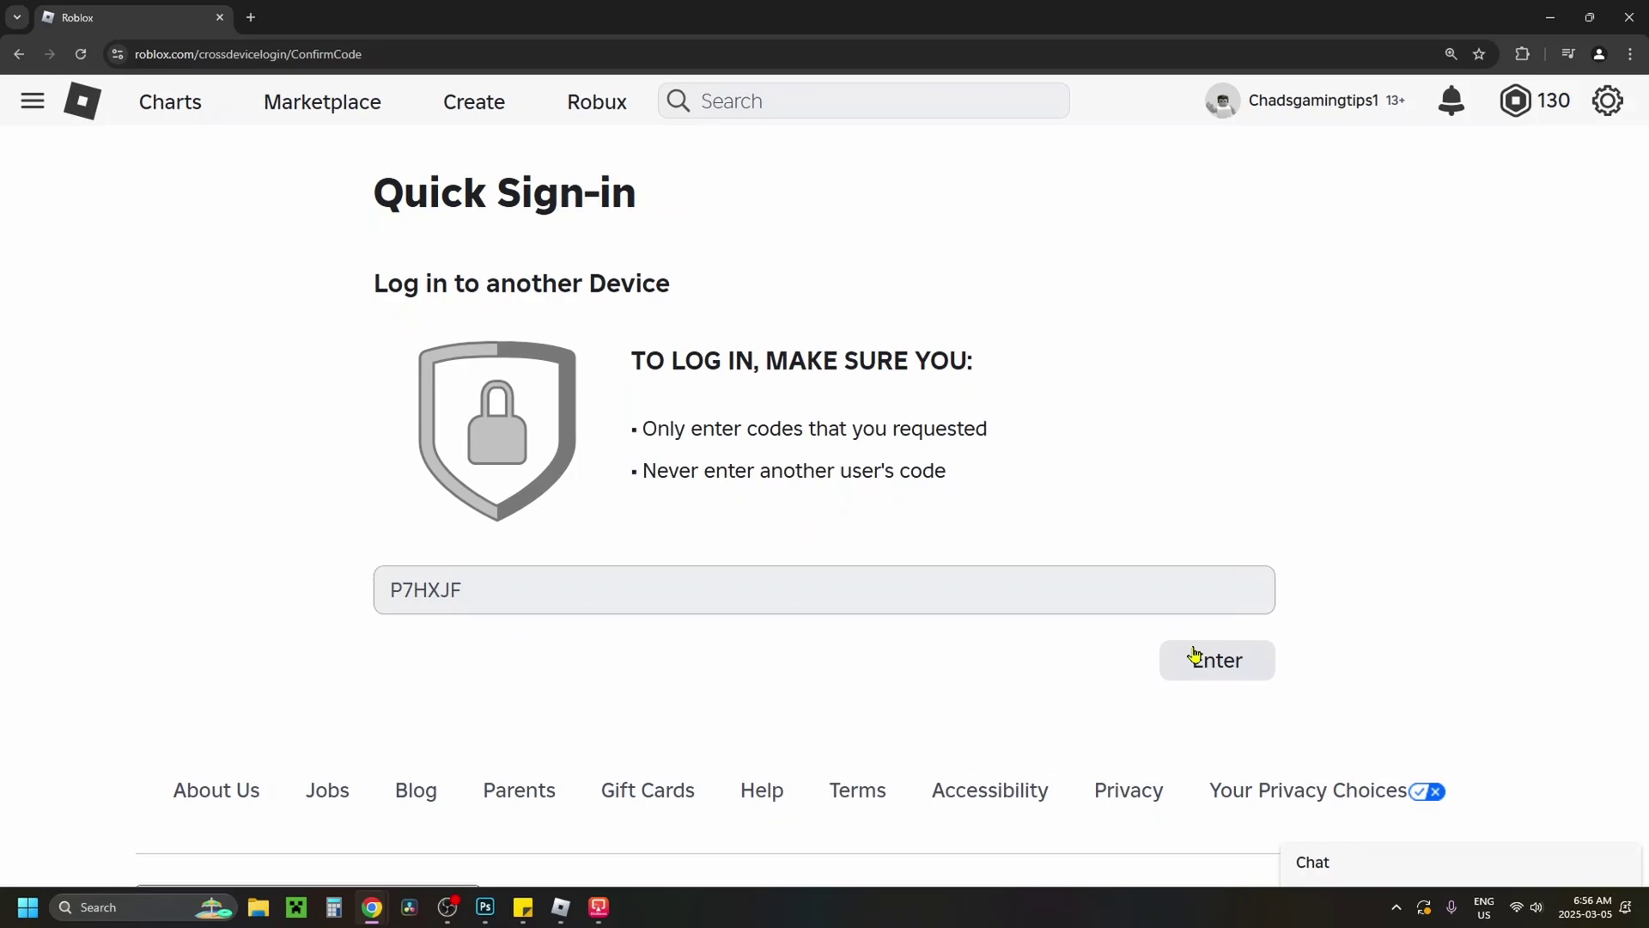
{"action": "left_click", "coordinate": [1201, 663]}
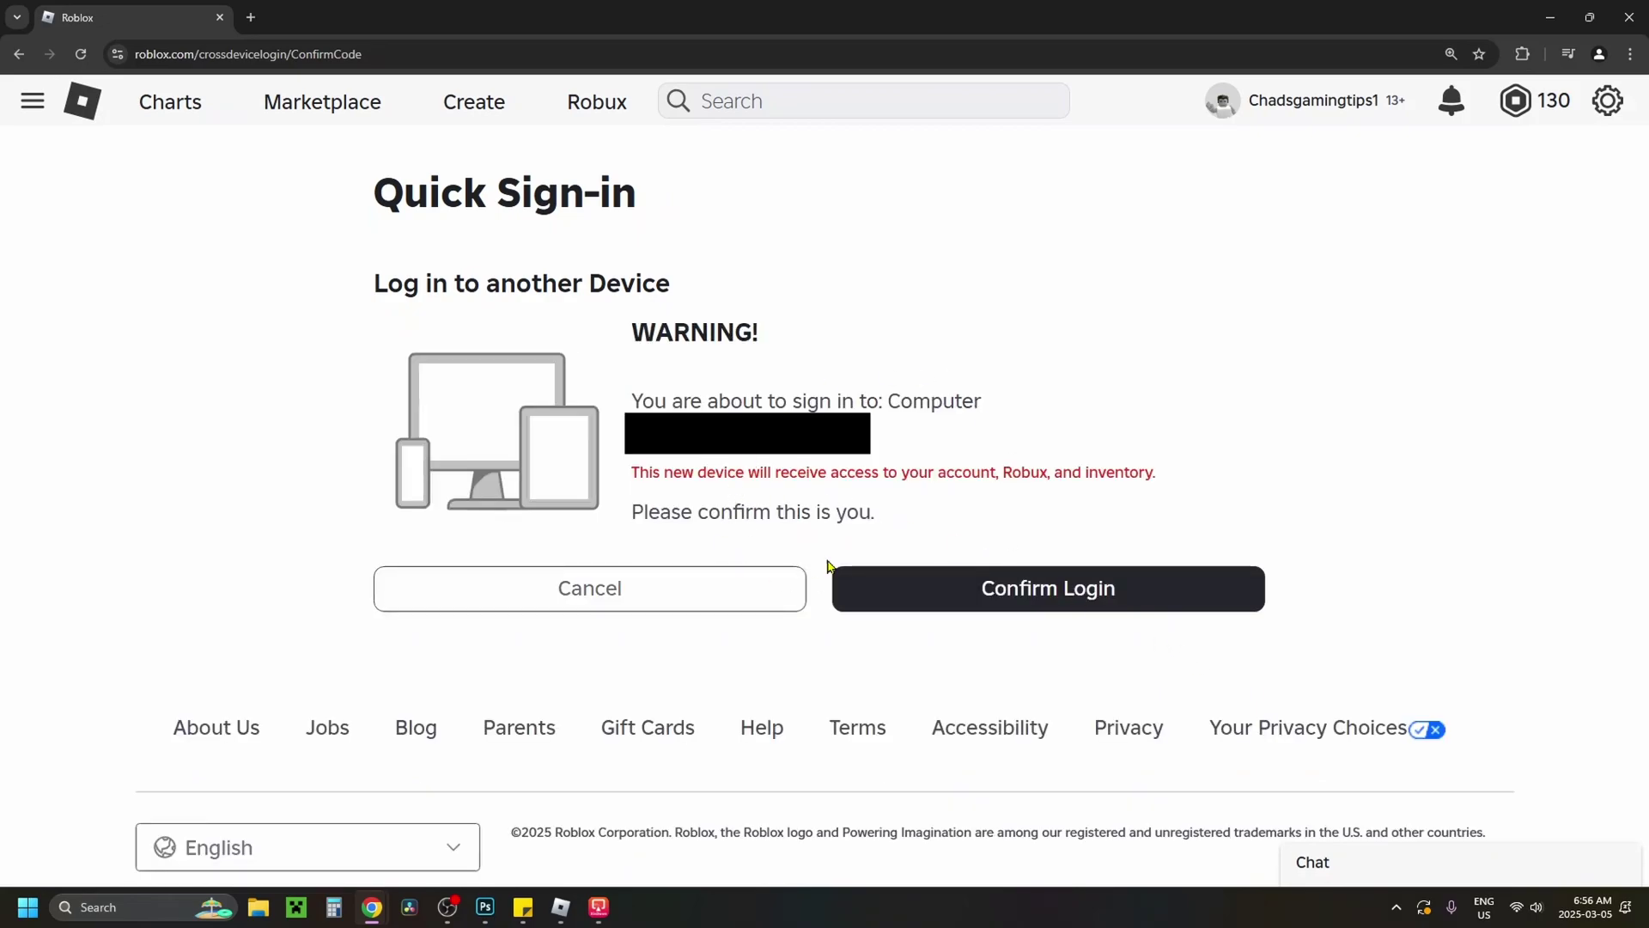